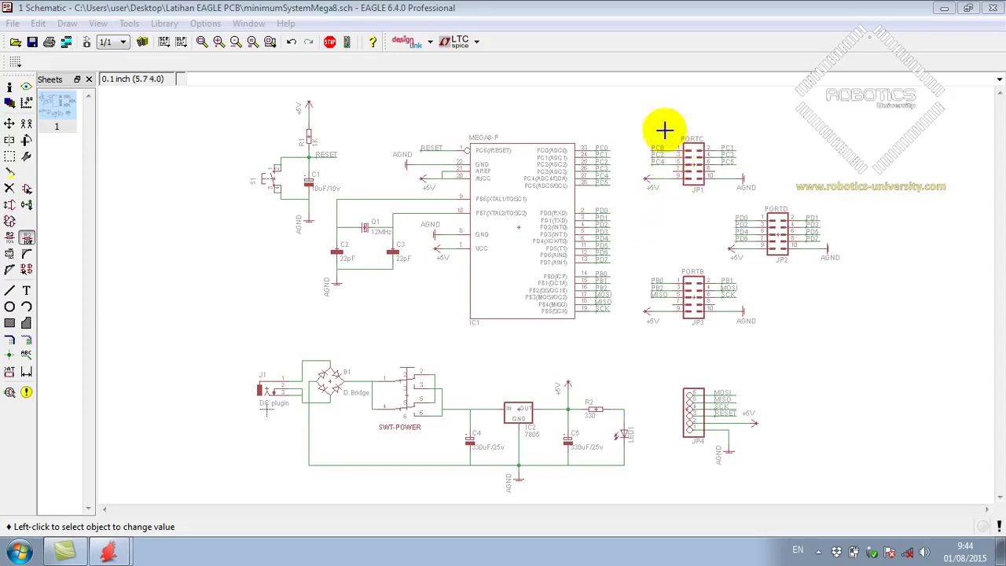
Dismiss the colour-scheme notification and bring the schematic window back into focus.
left_click(194, 112)
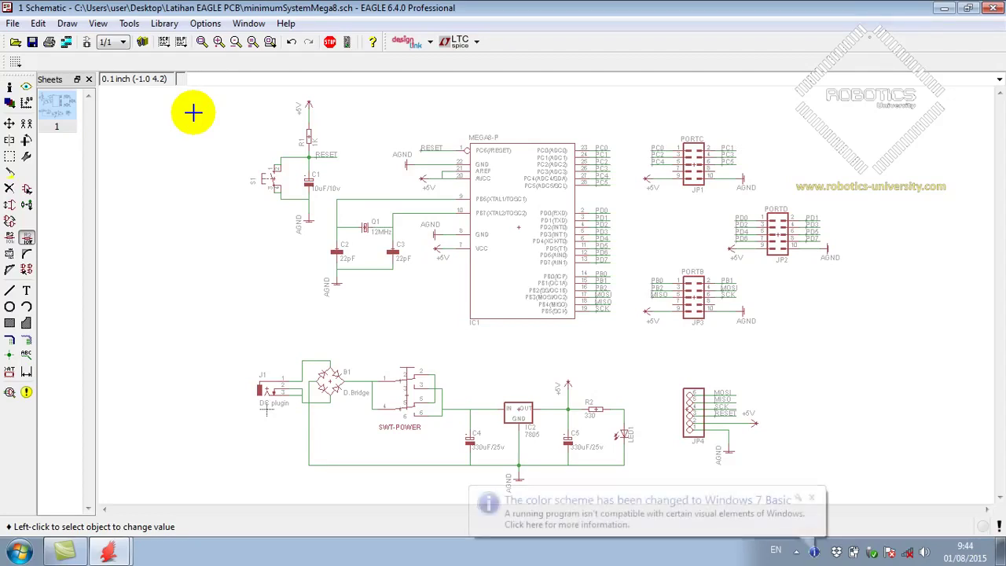
left_click(816, 498)
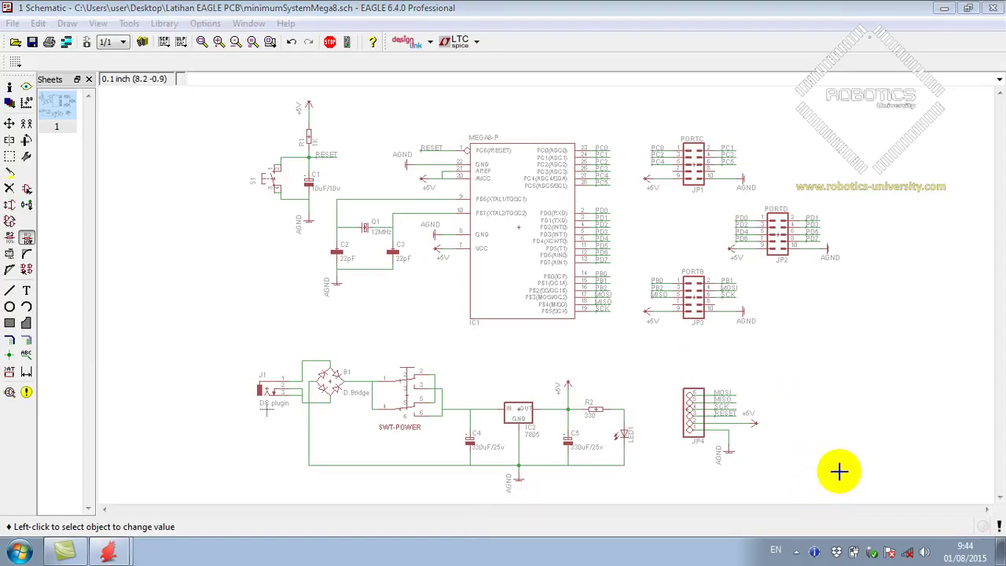
left_click(584, 22)
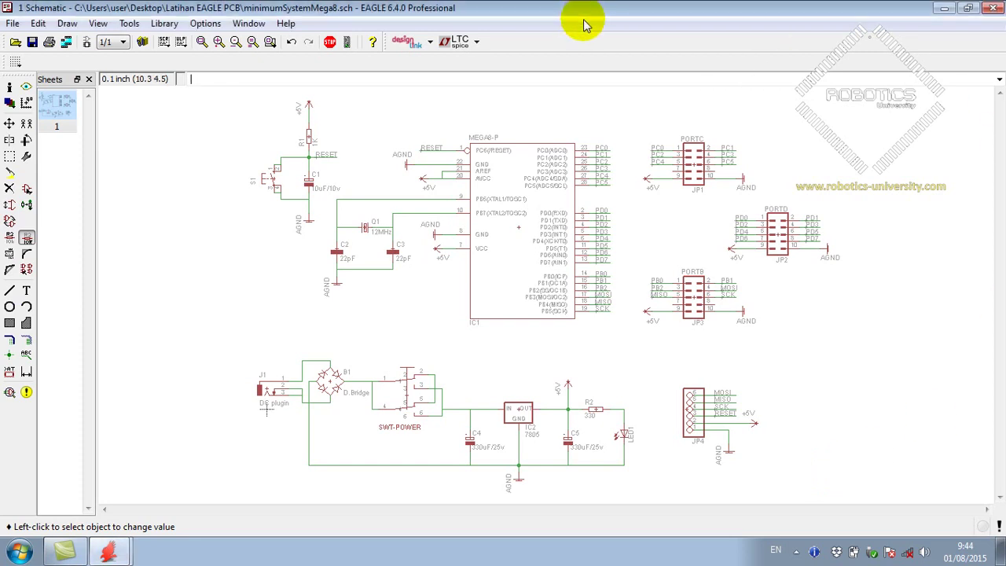
Open the schematic's print settings, centre the dialog, and select the Canon Inkjet iP1800 series printer.
left_click(13, 23)
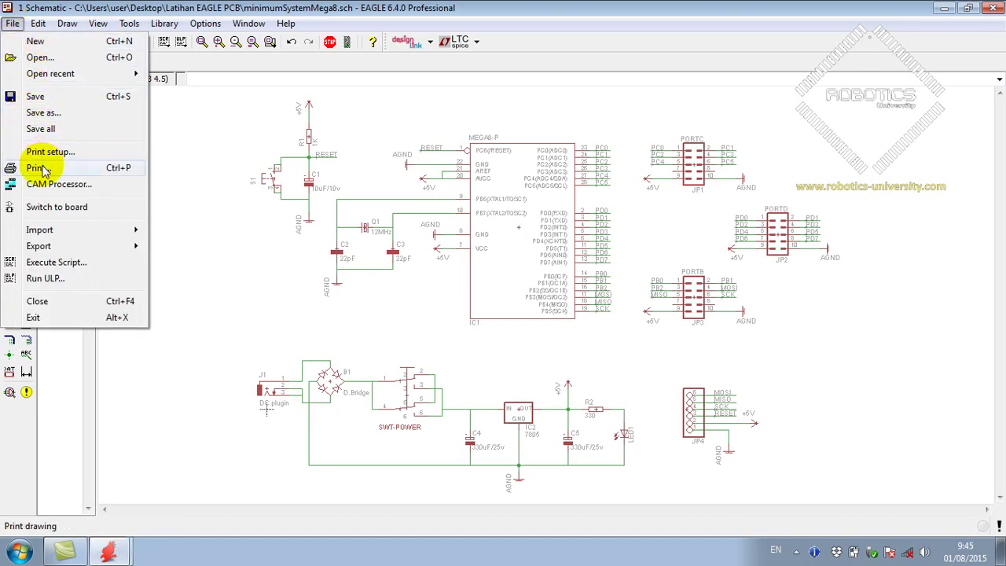
left_click(114, 170)
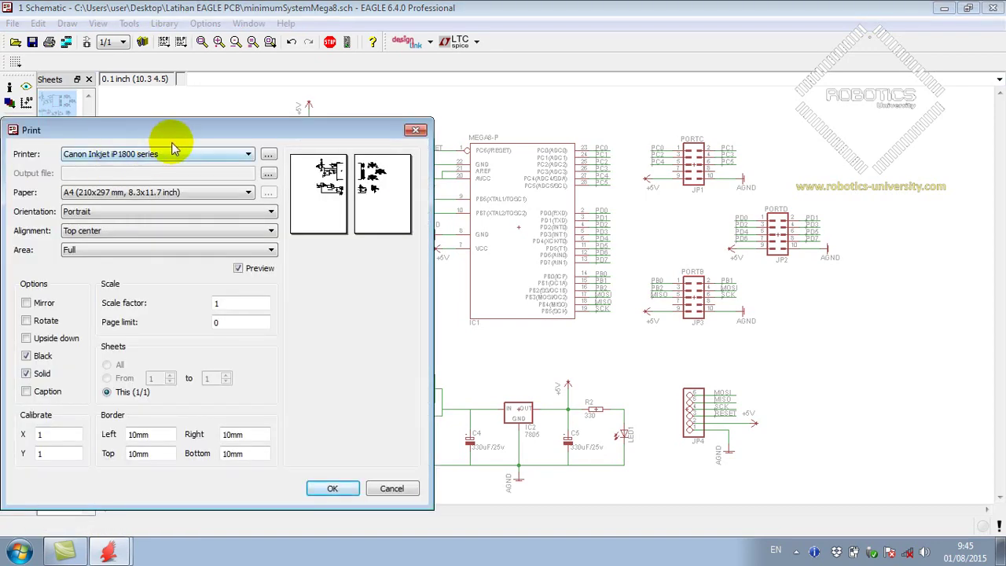
left_click_drag(180, 135, 372, 113)
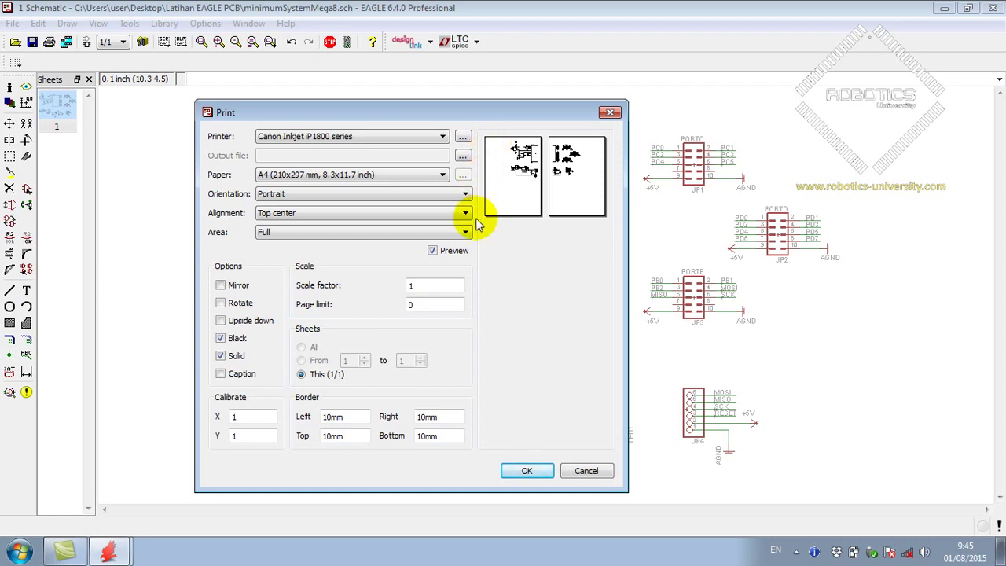
left_click(444, 140)
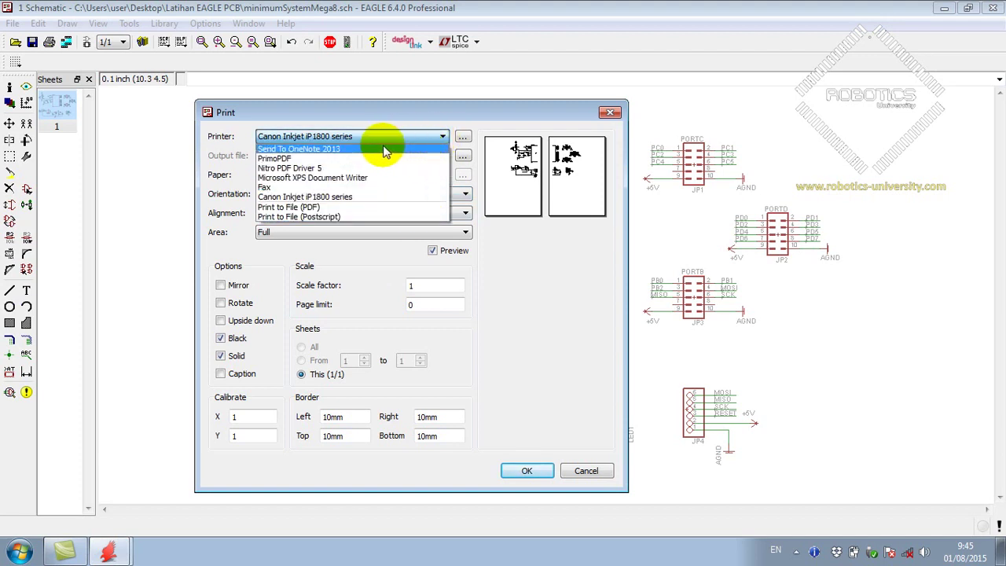
left_click(379, 198)
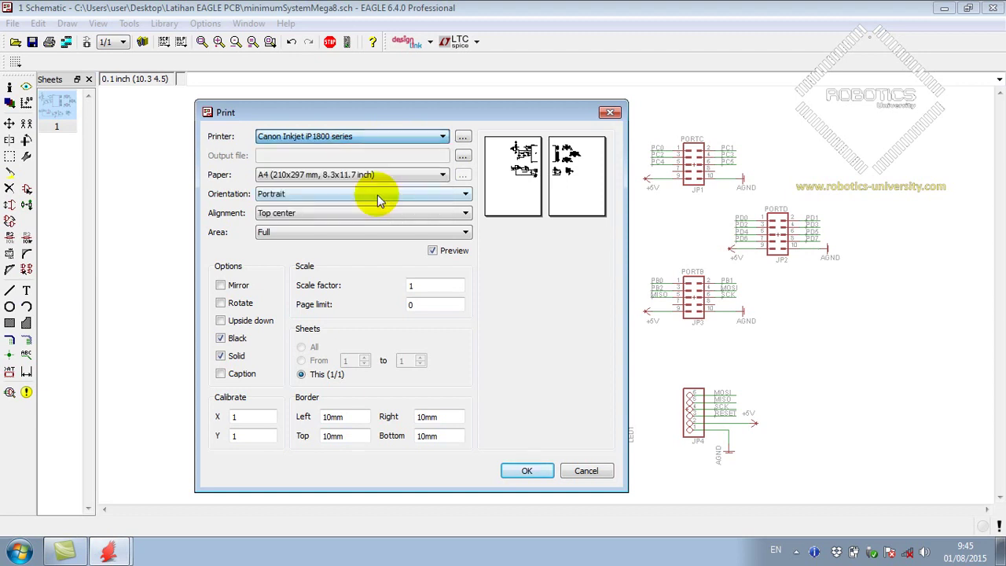
Set the Canon Inkjet iP1800's print quality to High, check the A4 page setup, and apply.
left_click(462, 139)
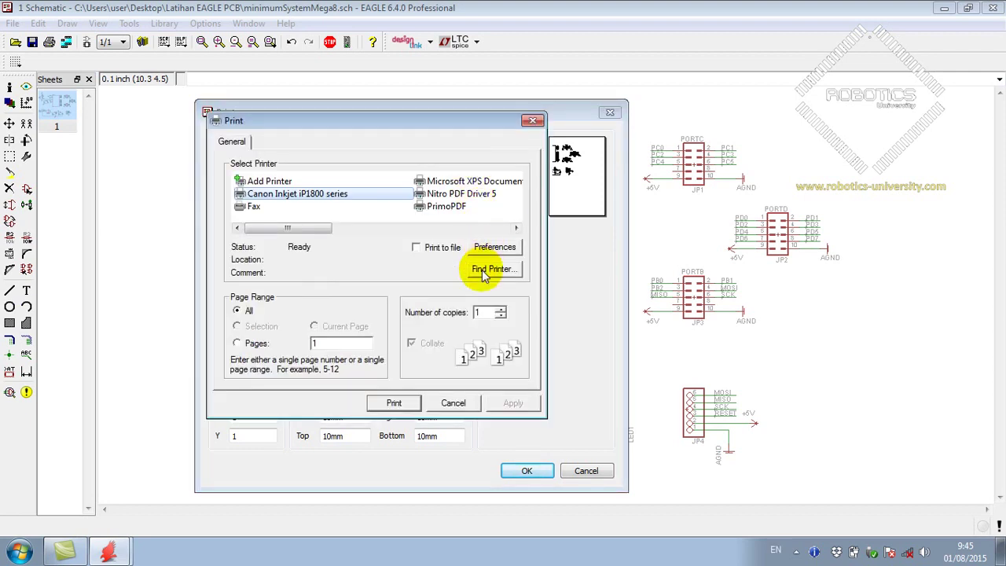
left_click(318, 196)
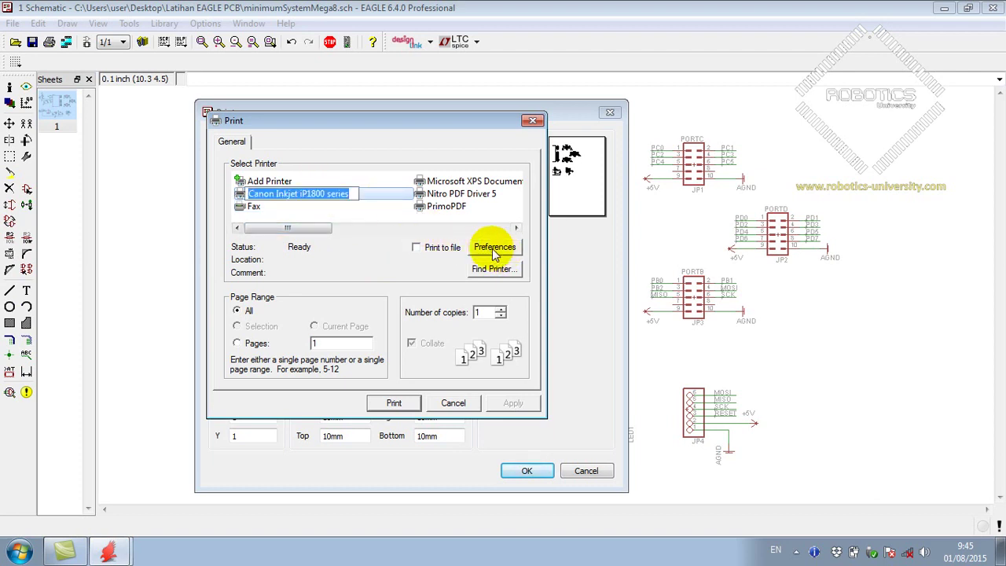
left_click(376, 217)
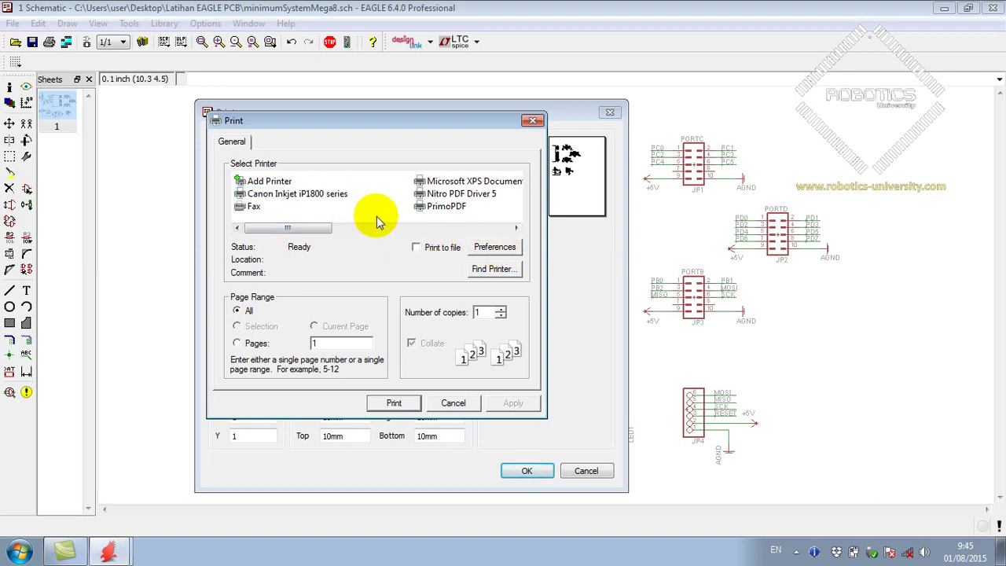
left_click(509, 249)
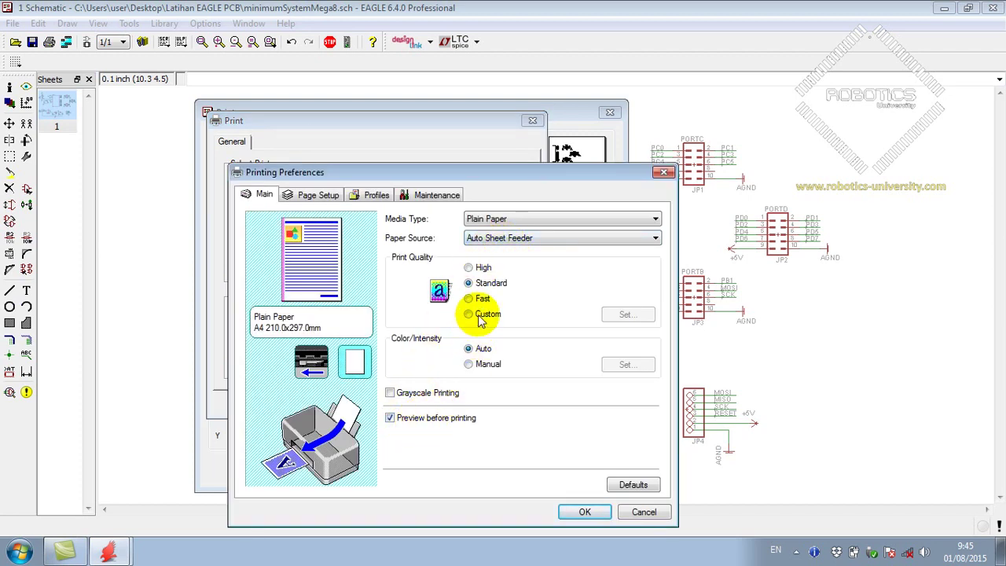
left_click(469, 269)
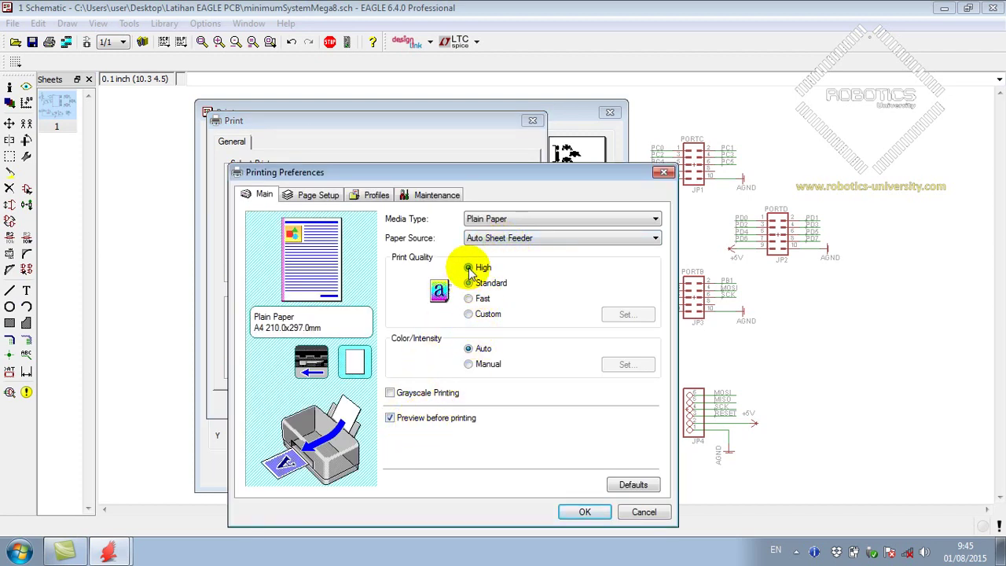
left_click(318, 196)
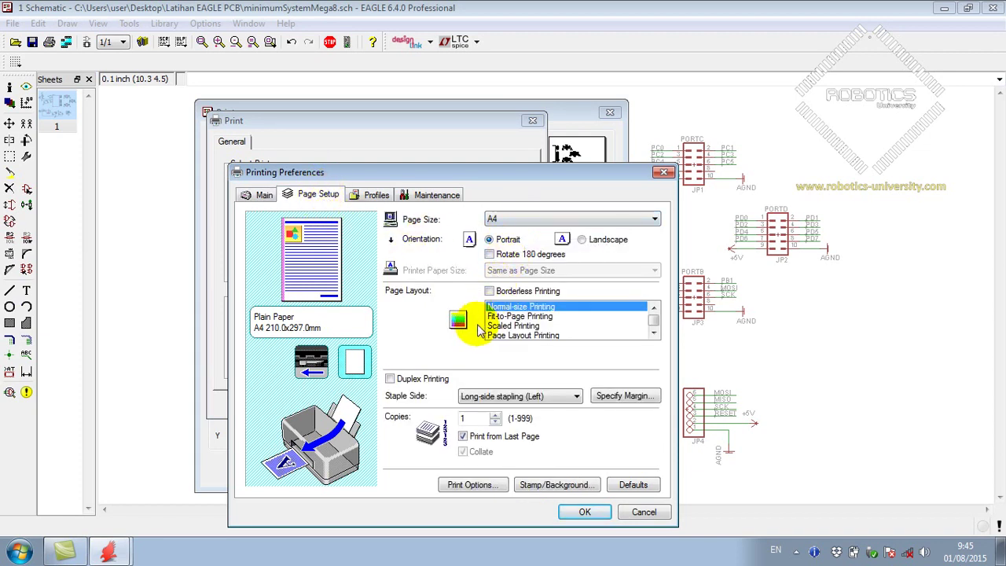
left_click(581, 512)
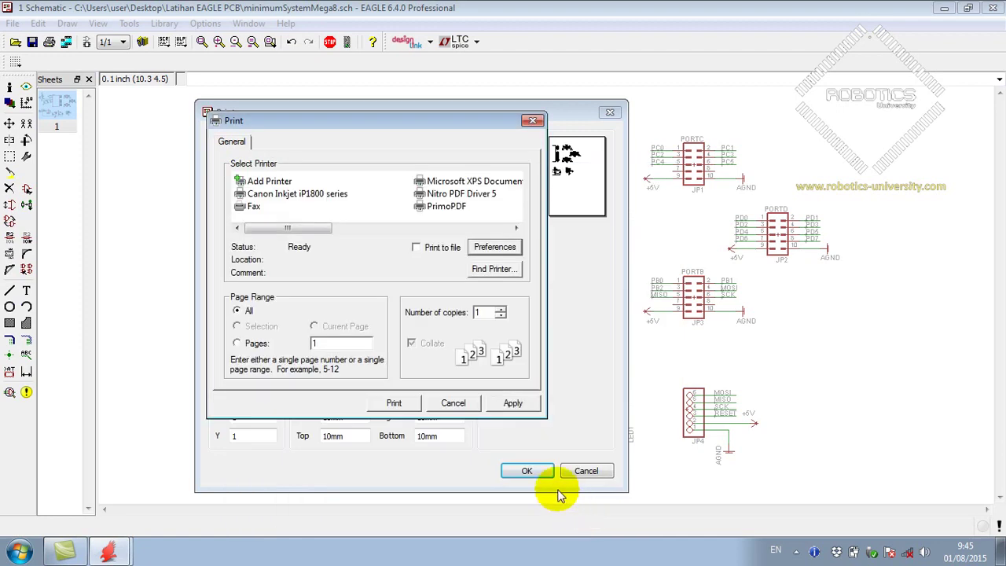
left_click(507, 406)
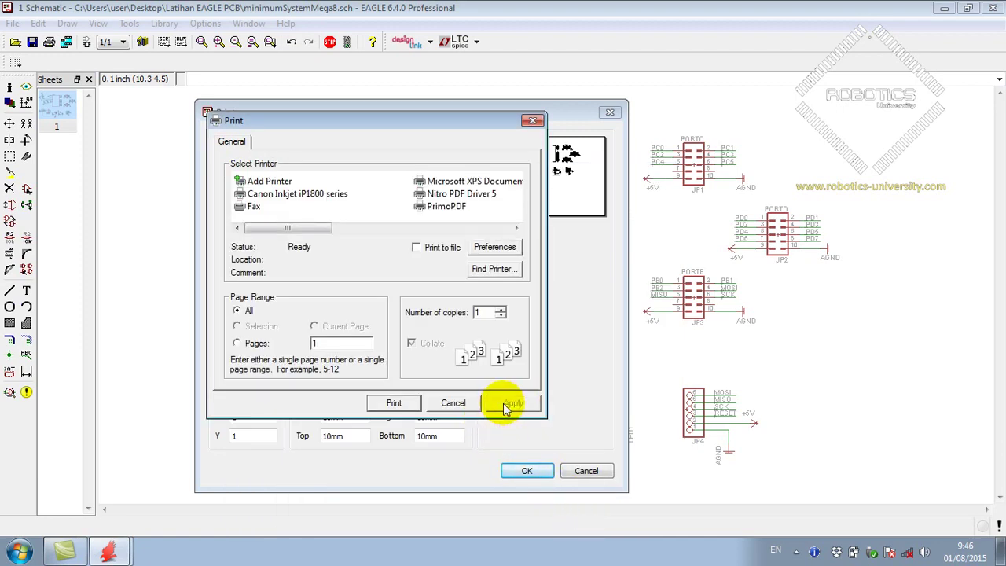
Set the schematic printout to Landscape orientation with Center alignment.
left_click(405, 404)
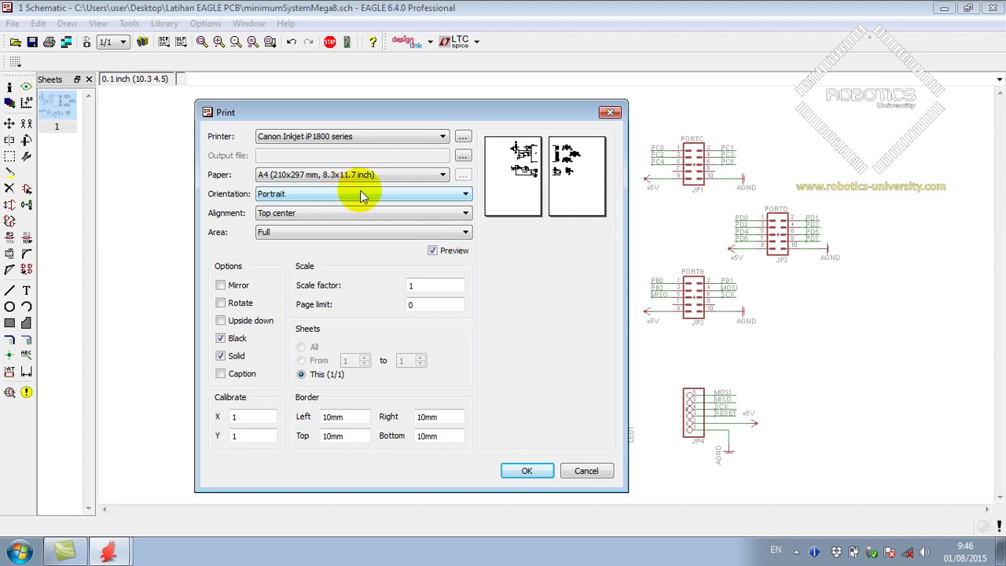
left_click(465, 196)
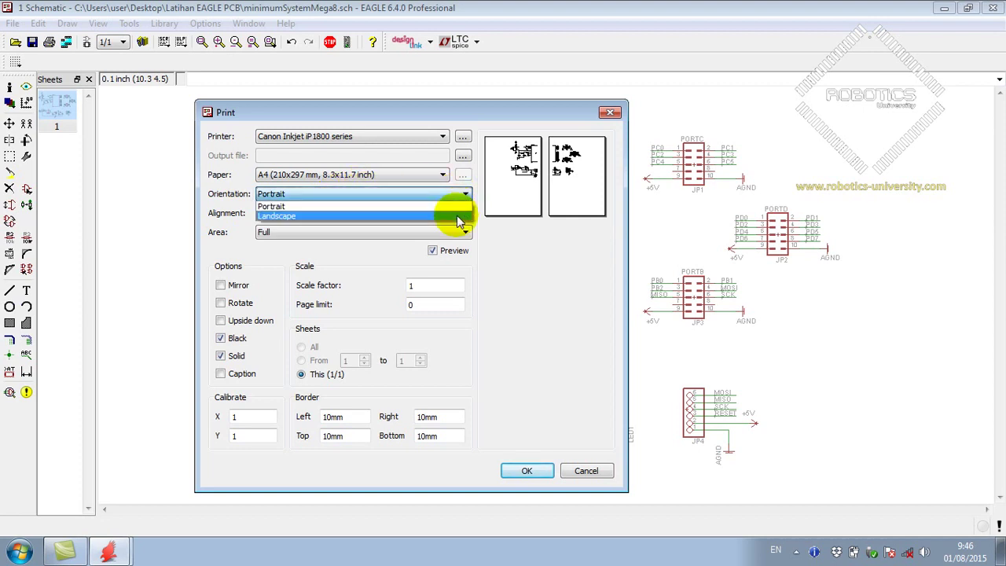
left_click(457, 216)
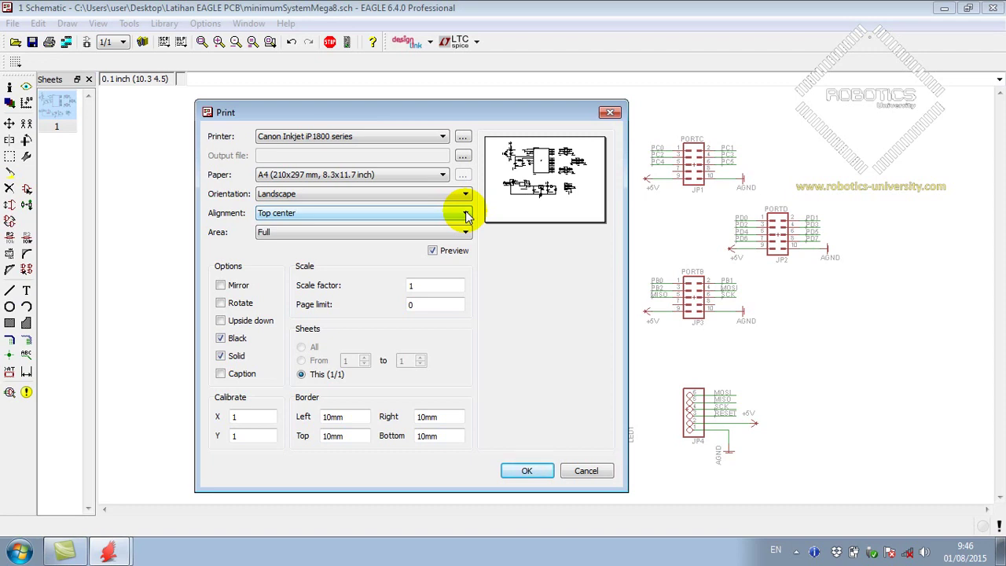
left_click(466, 215)
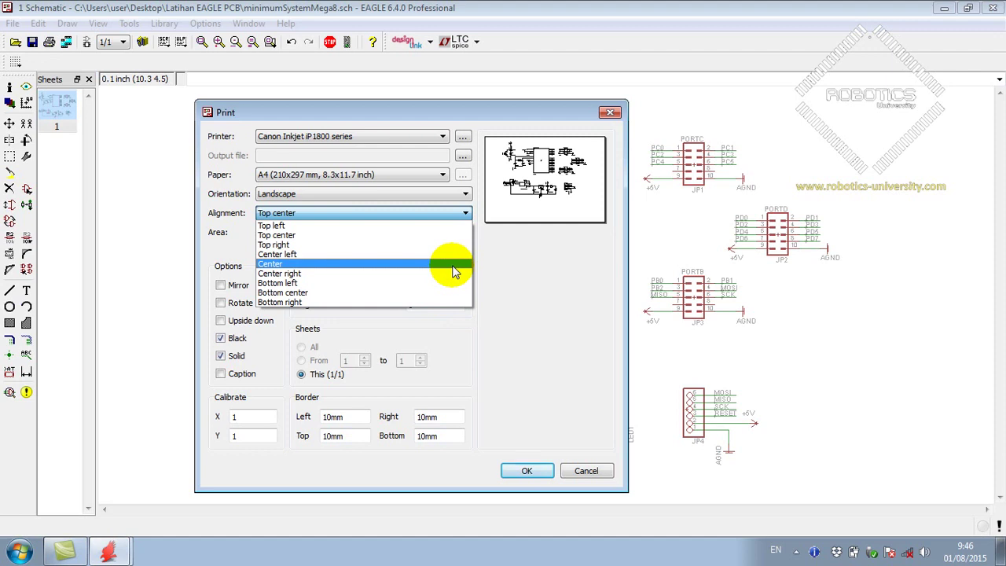
left_click(454, 271)
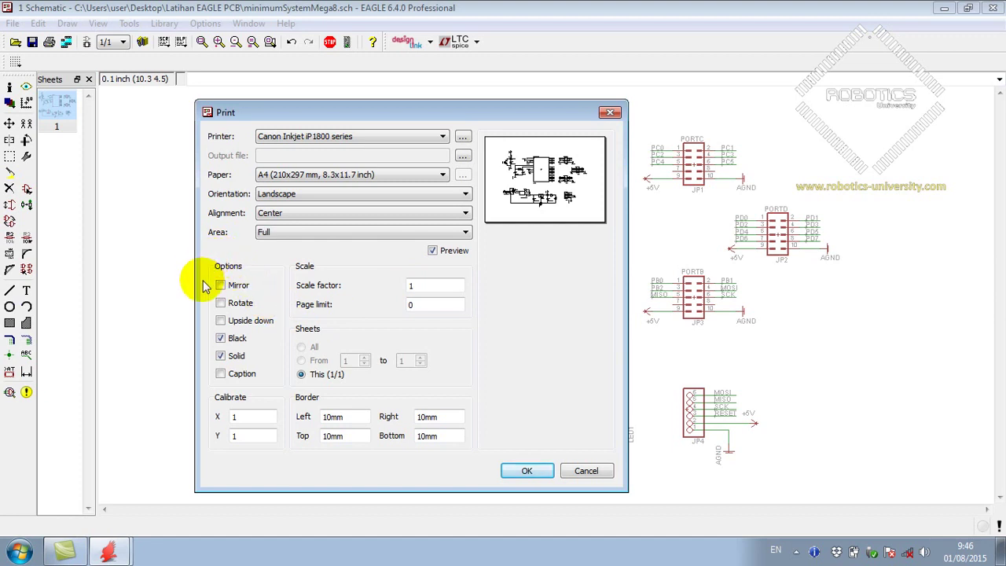
Keep Black printing on, scale factor 1 and 10mm left and right borders unchanged.
left_click(221, 338)
left_click(221, 338)
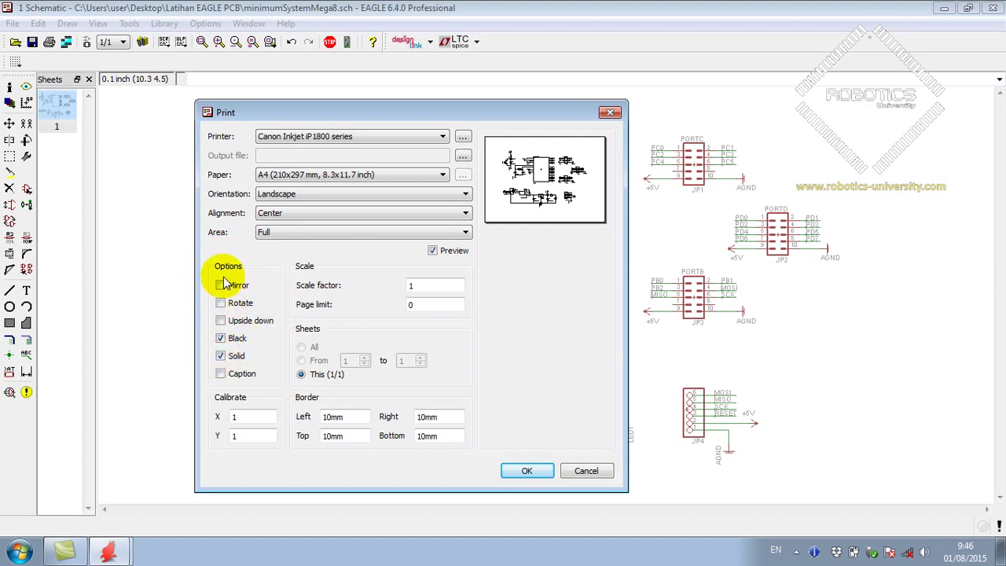
left_click(444, 288)
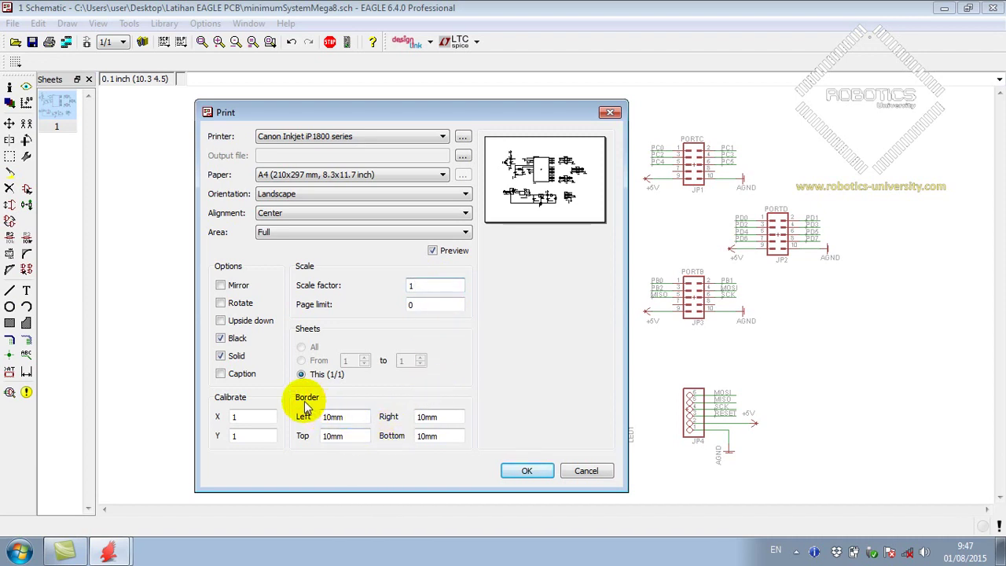
left_click(347, 417)
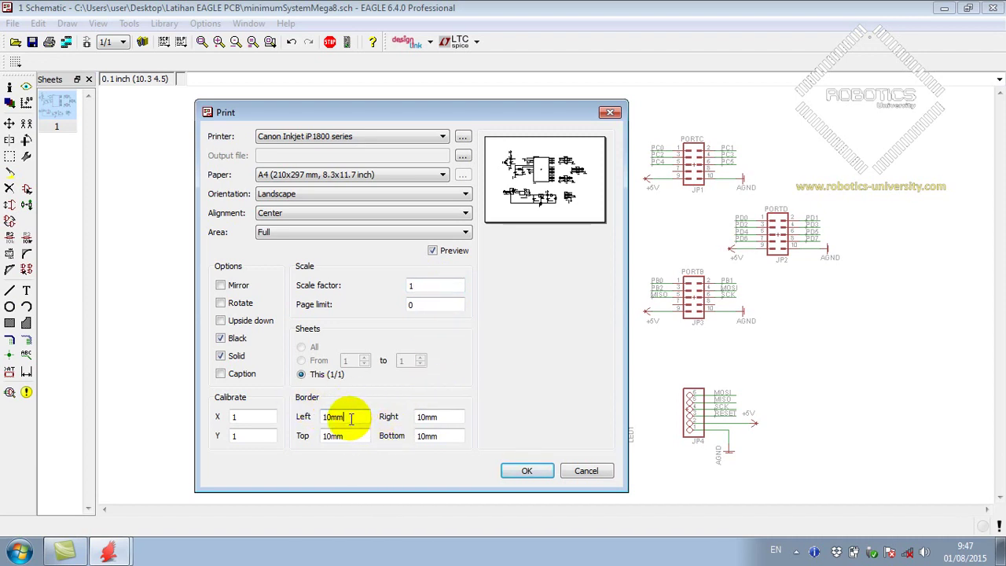
left_click(450, 418)
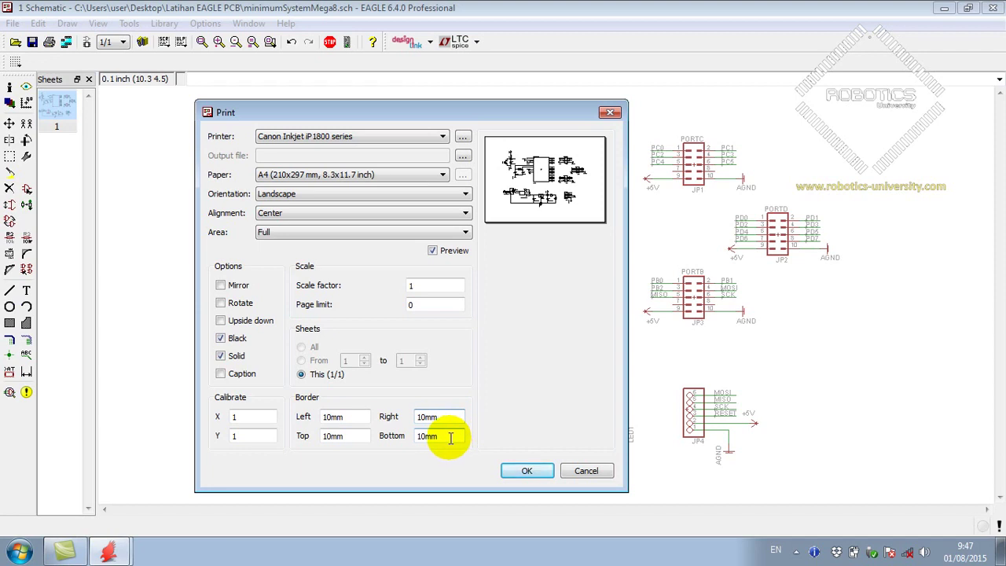
left_click(334, 418)
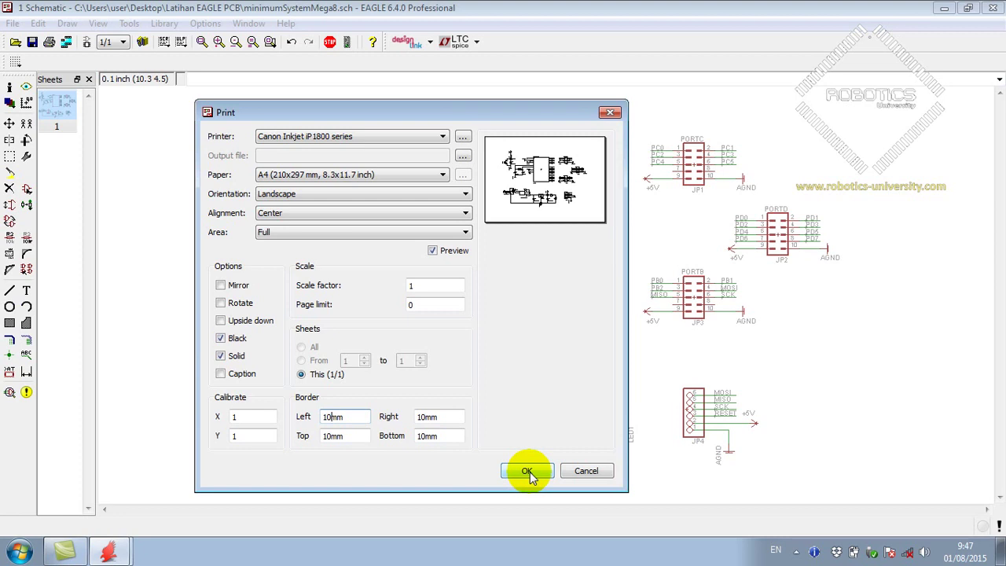
Print the schematic, sending the A4 landscape page from Canon IJ Preview to the printer.
left_click(526, 470)
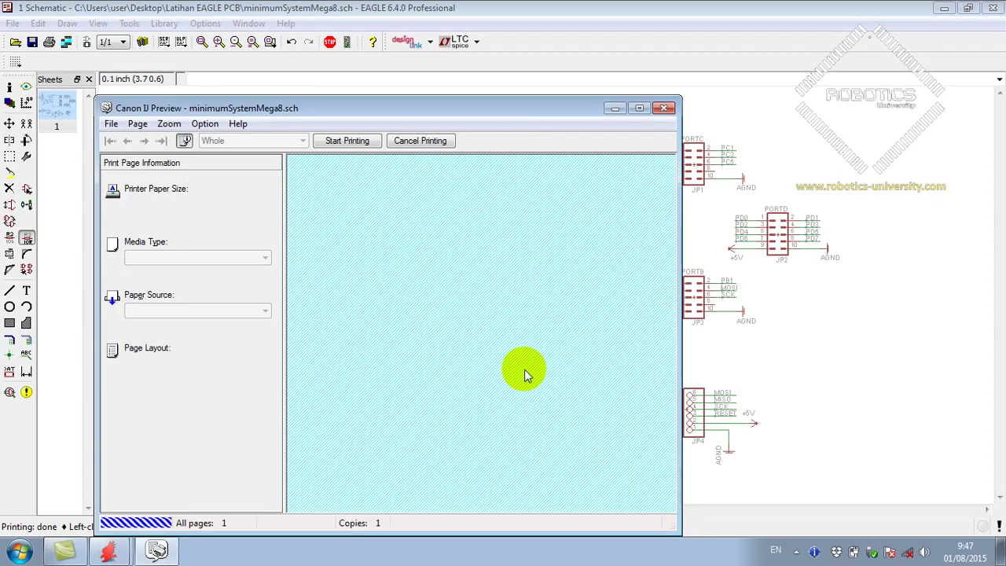
left_click_drag(514, 109, 575, 75)
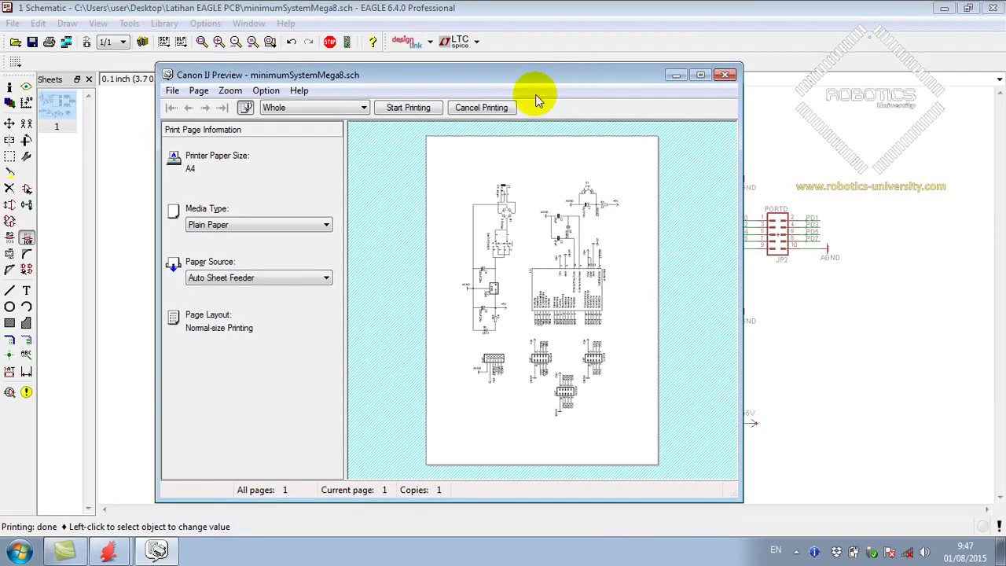
left_click(407, 110)
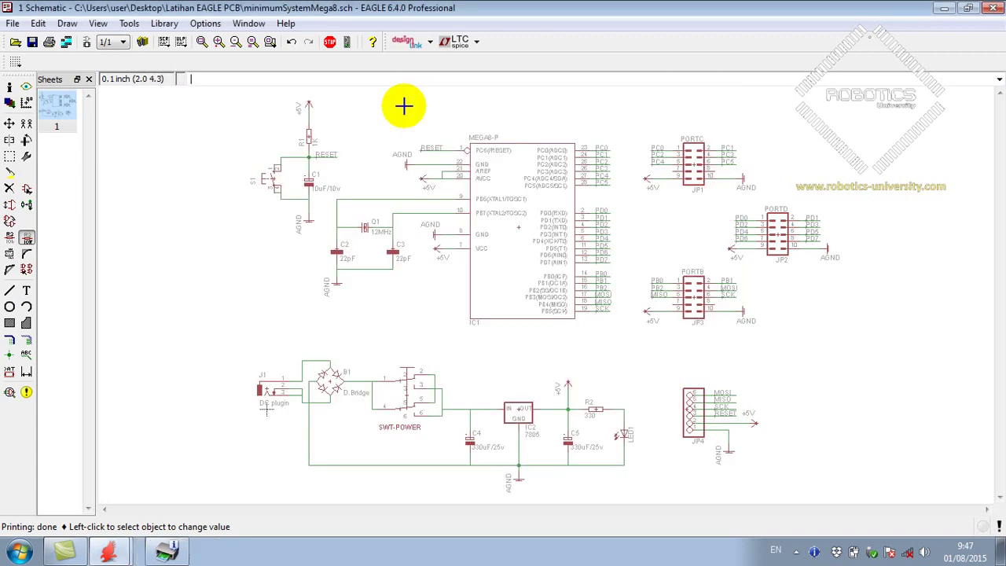